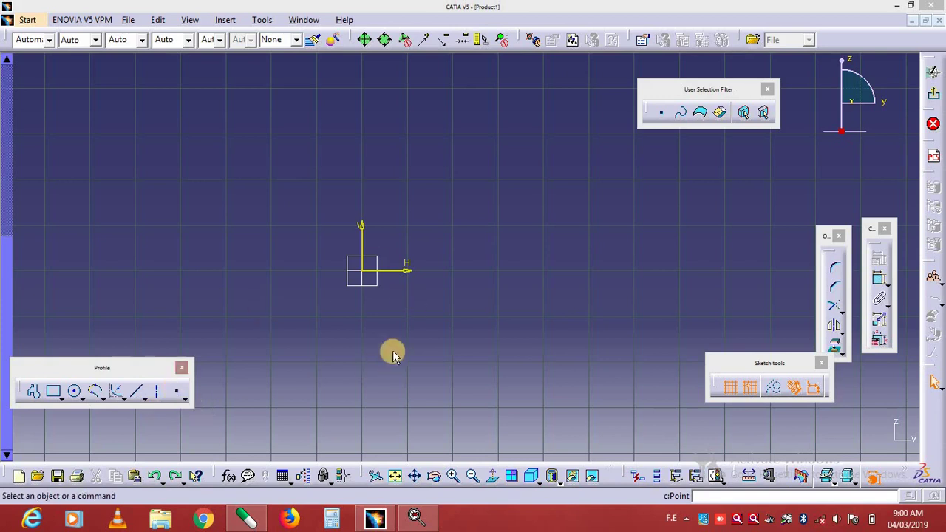
Draw a circle centred on the sketch origin.
click(77, 395)
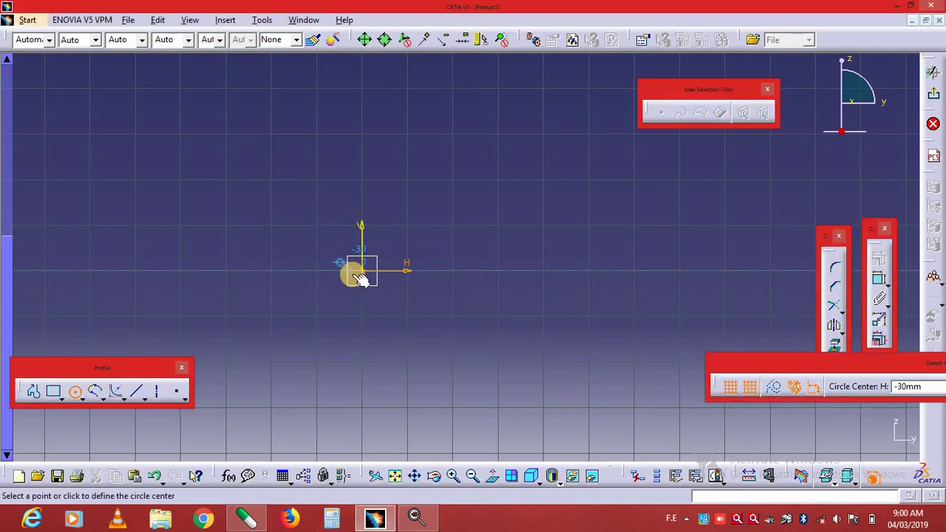
click(361, 271)
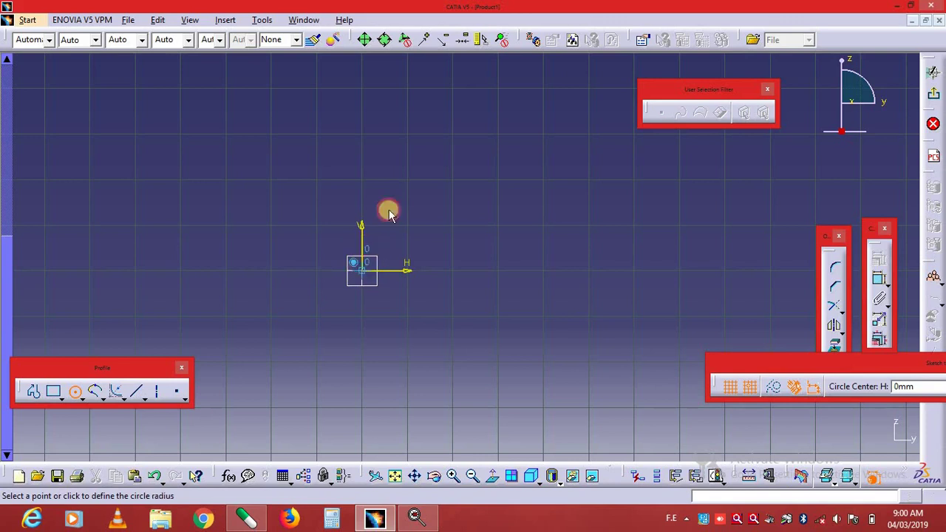
click(434, 179)
click(522, 250)
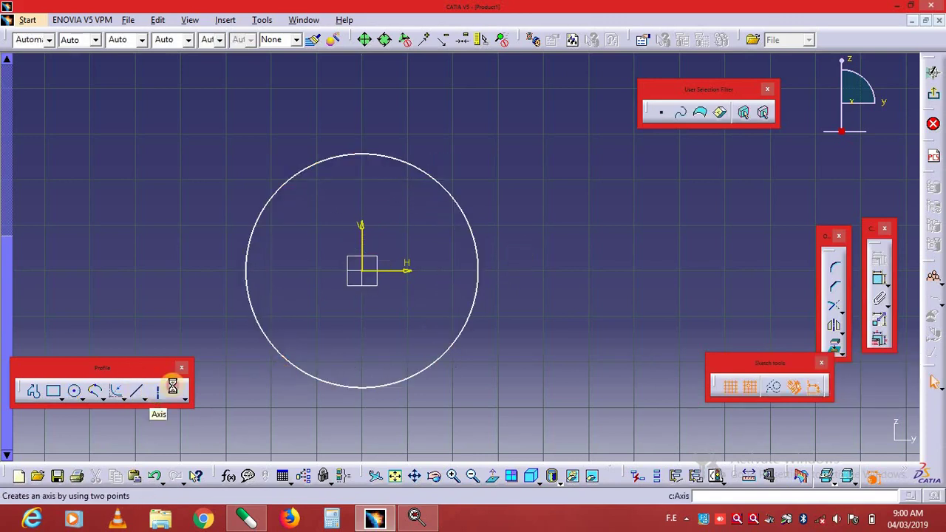
Add vertical and horizontal axis lines crossing at the circle's centre.
click(361, 94)
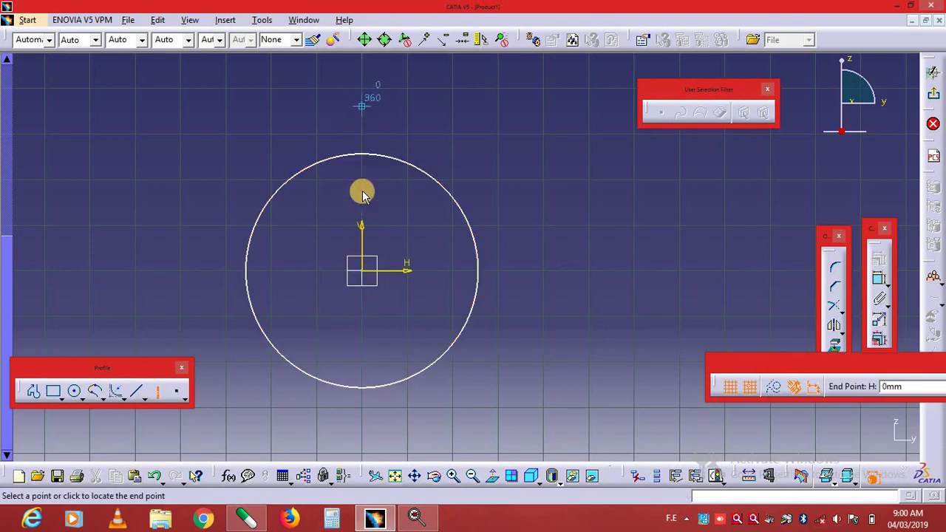
click(363, 452)
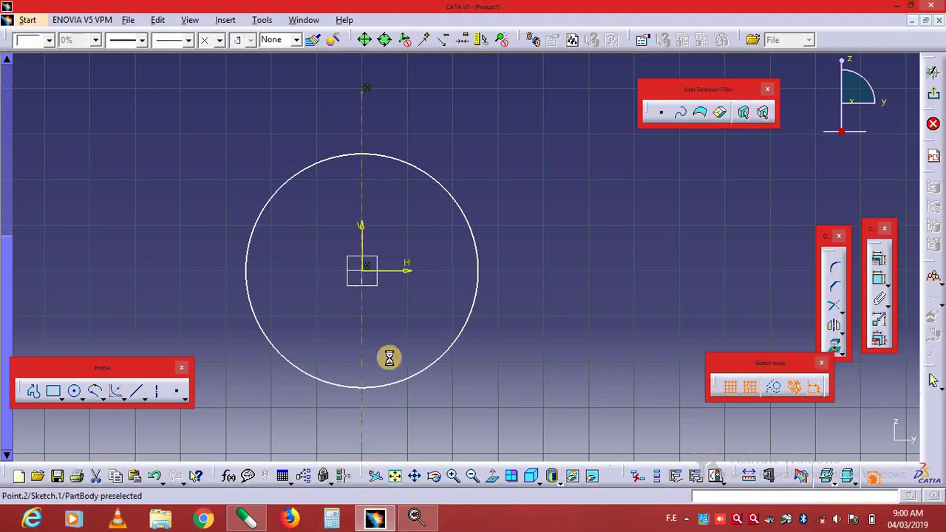
click(157, 396)
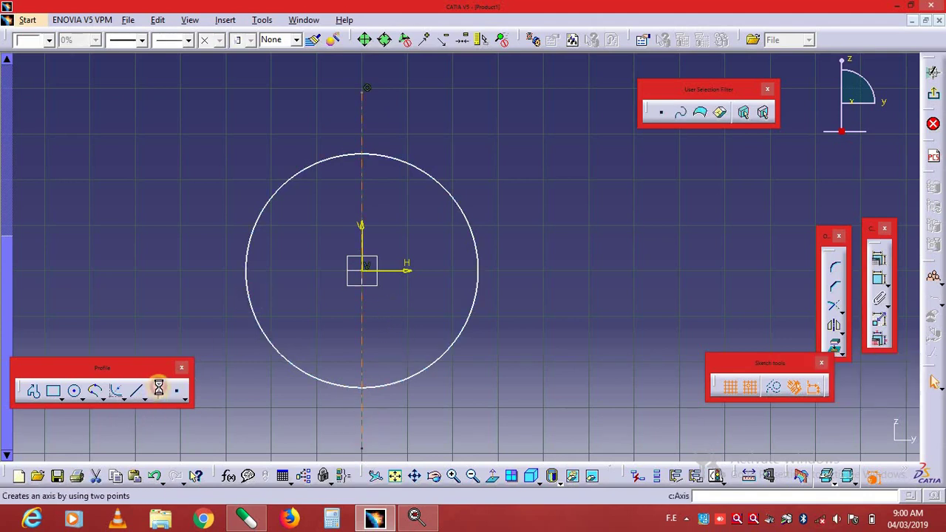
click(164, 272)
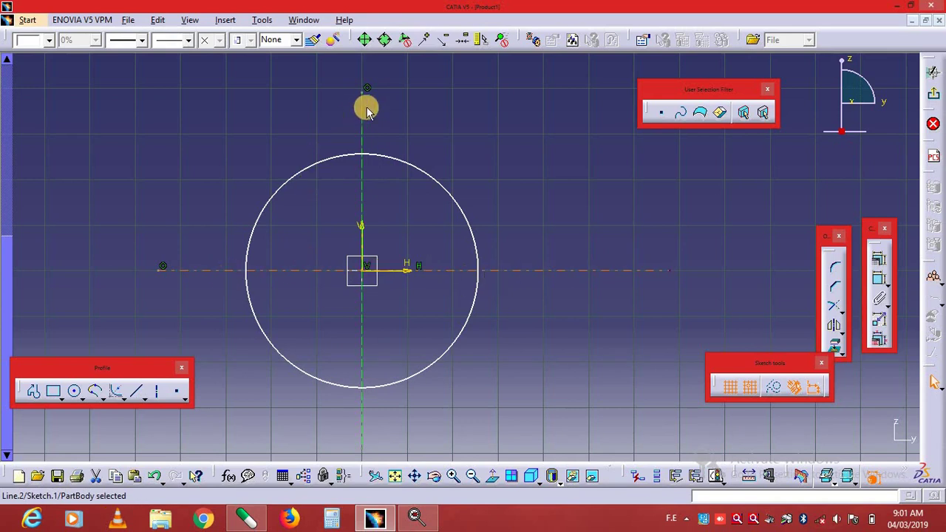
click(369, 274)
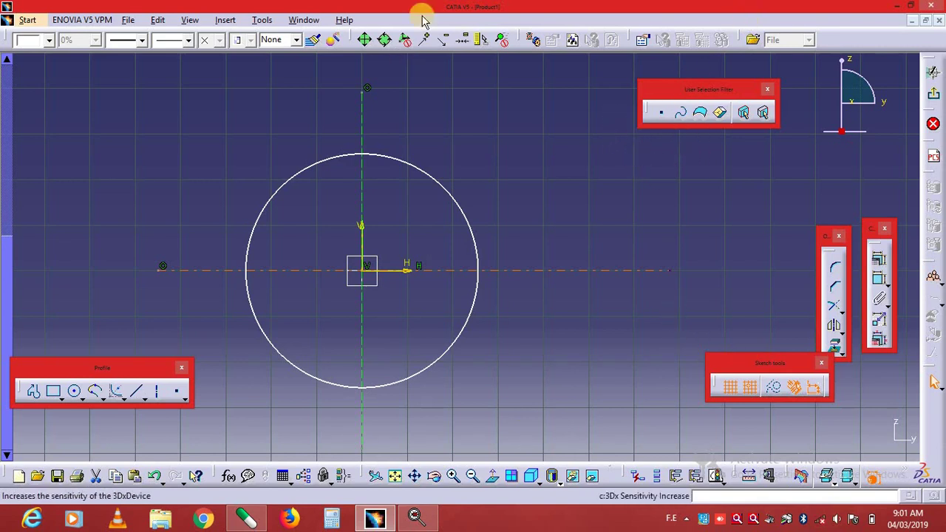
Draw a rectangle above-right of the circle, with a horizontal axis from its left edge past its right edge.
click(55, 391)
click(522, 141)
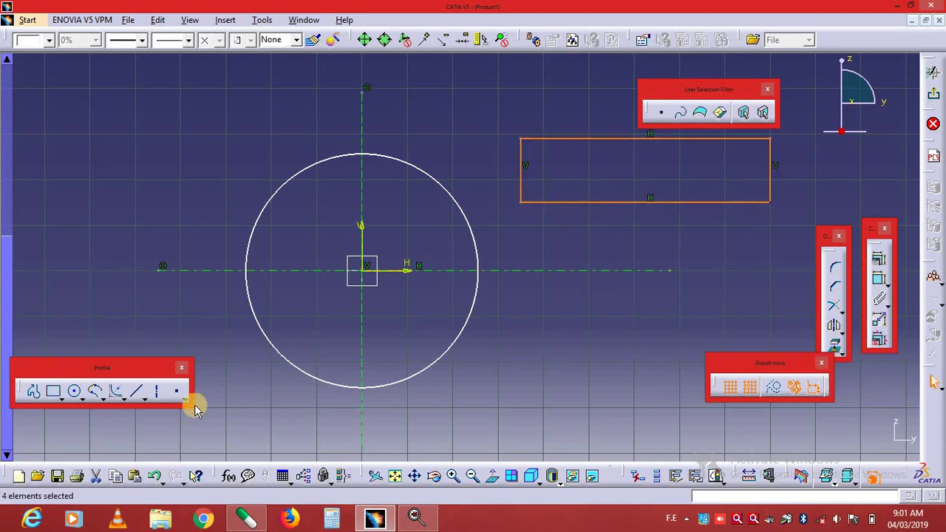
click(158, 396)
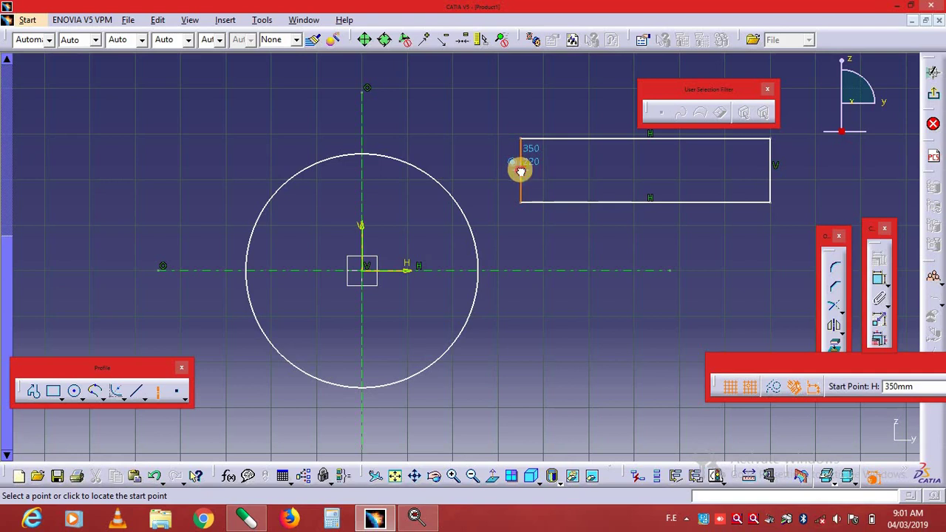
click(520, 171)
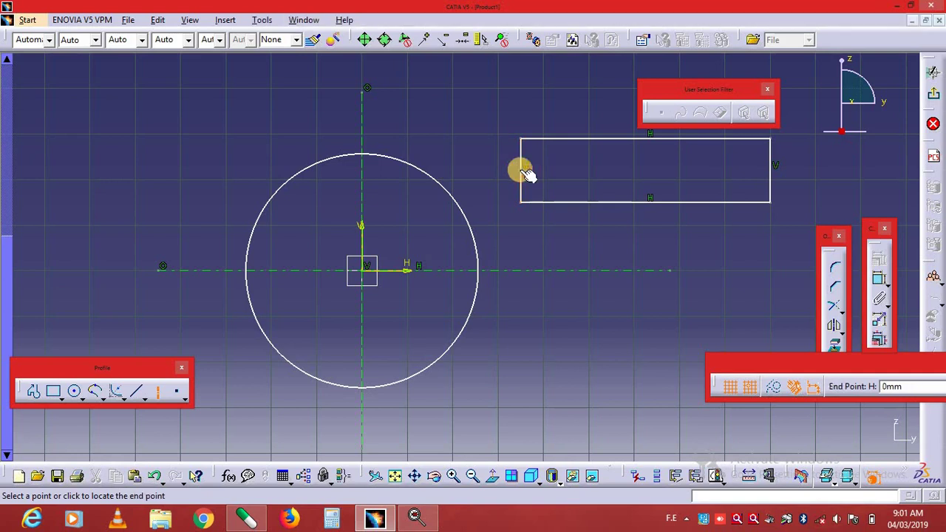
click(839, 170)
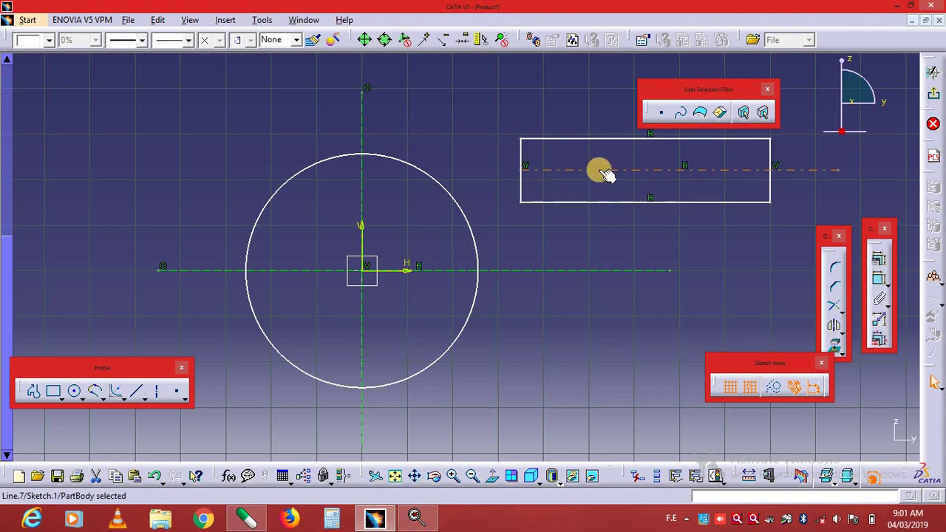
click(663, 254)
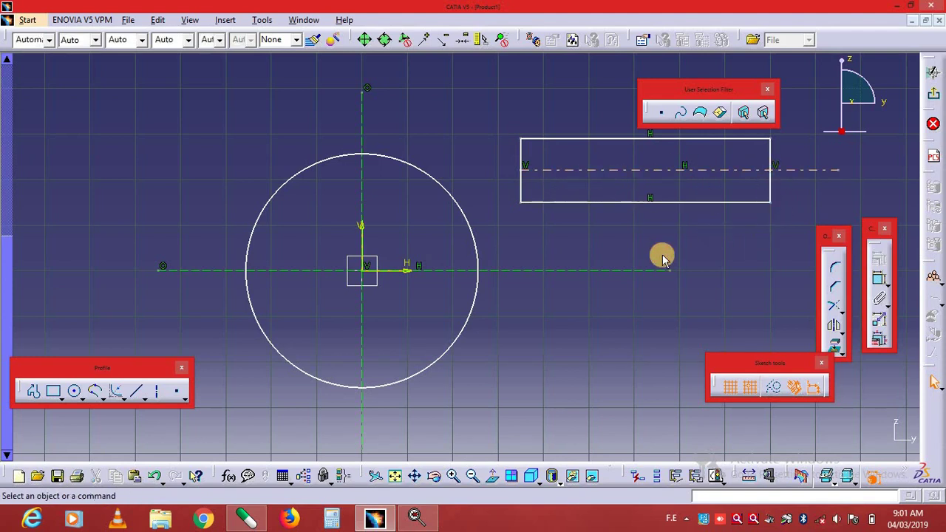
click(184, 392)
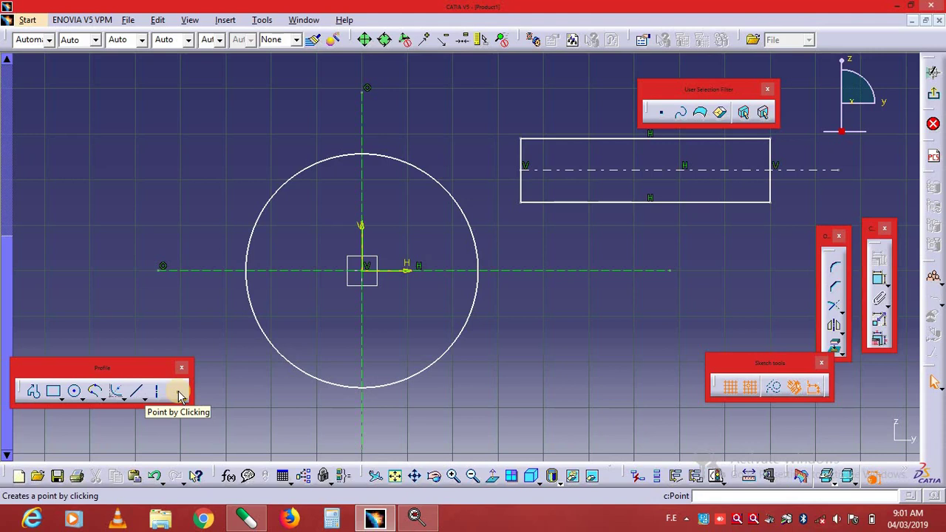
click(179, 393)
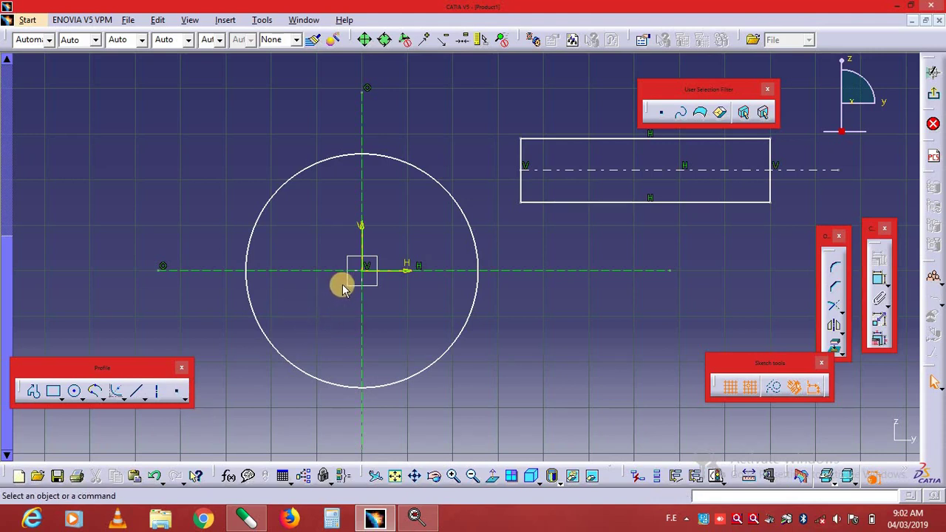
click(177, 392)
click(356, 272)
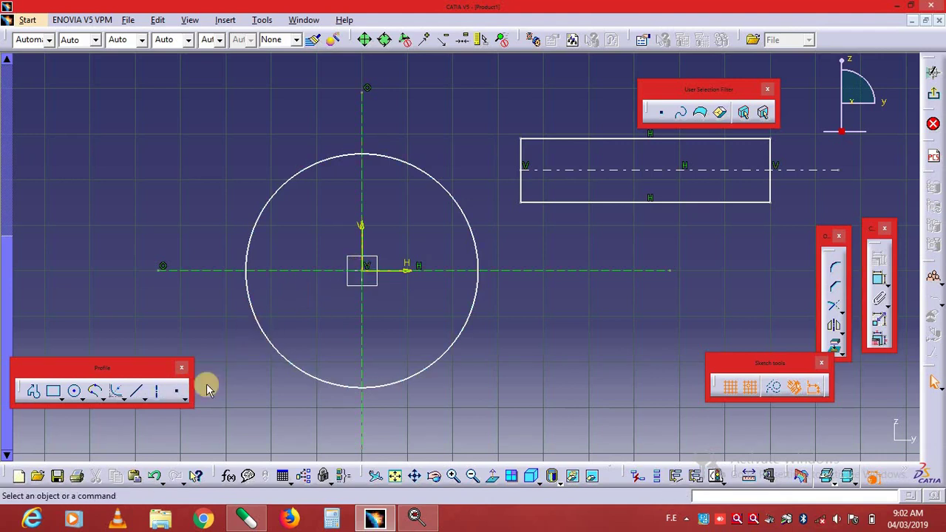
click(178, 392)
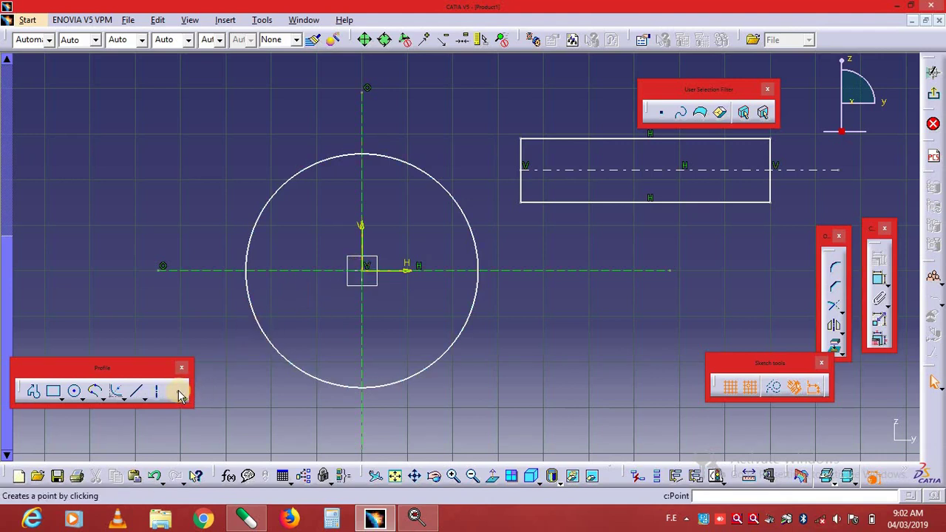
click(629, 308)
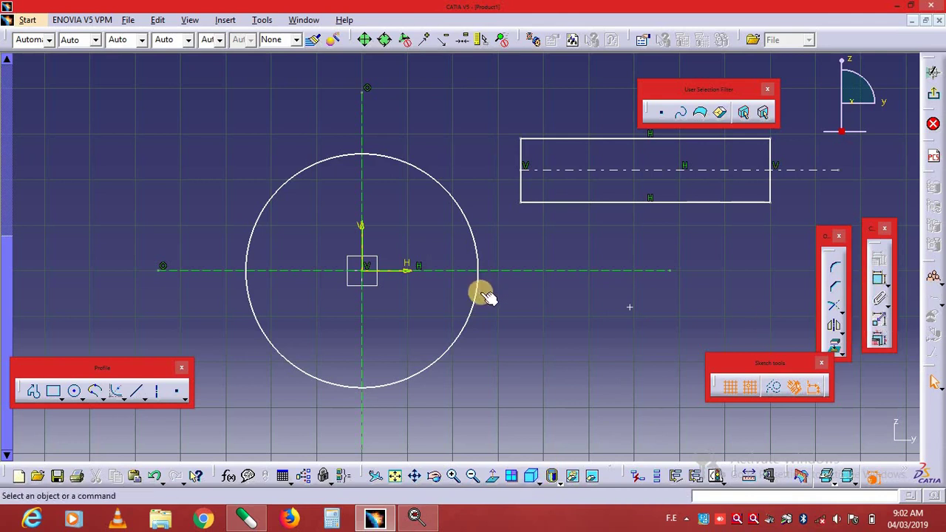
click(185, 399)
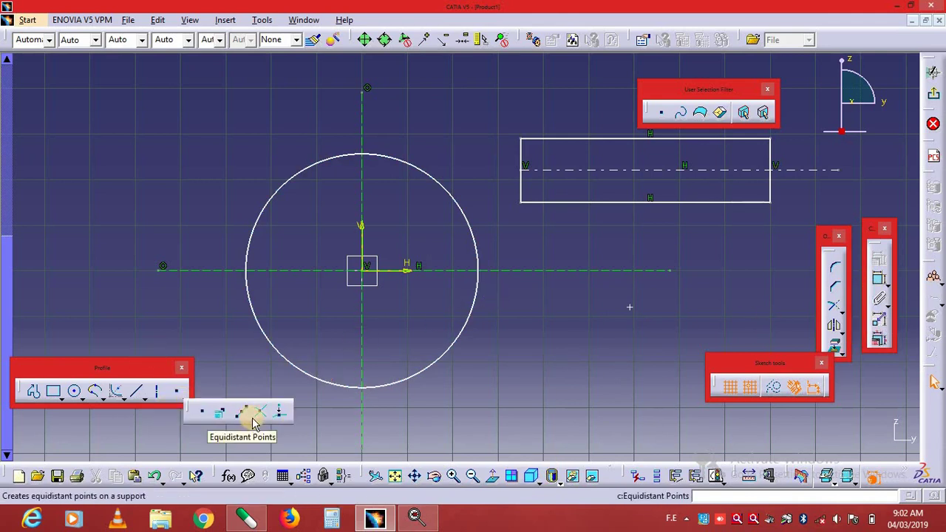
click(243, 355)
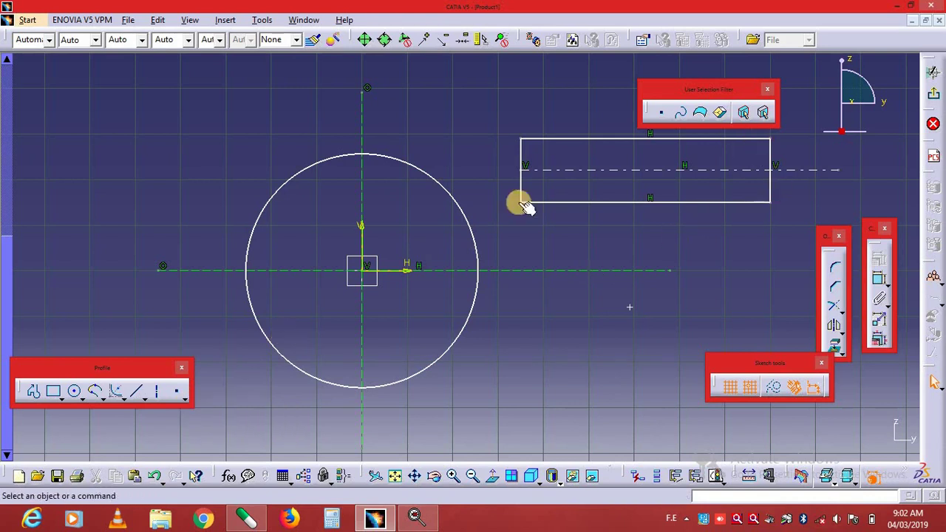
click(193, 399)
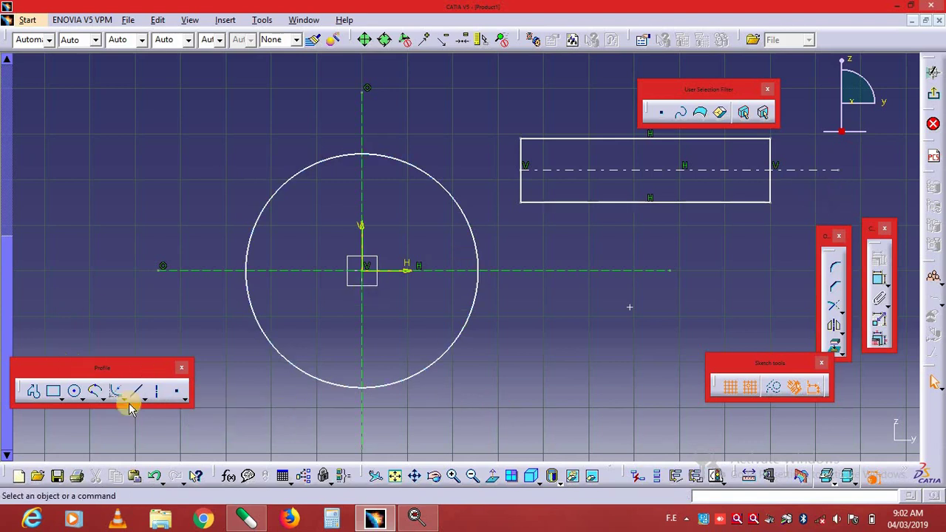
Draw a rectangle over the circle's top, its bottom edge cutting the circle.
click(50, 394)
click(194, 120)
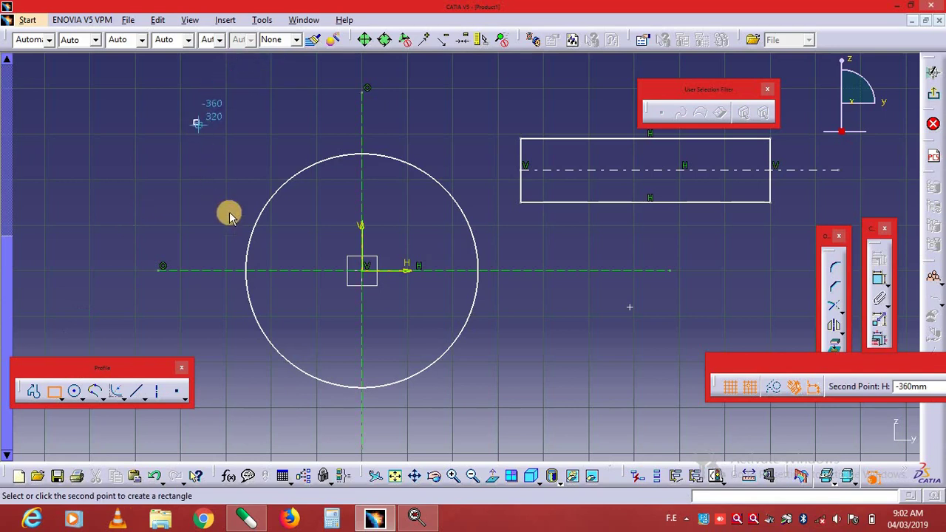
click(499, 234)
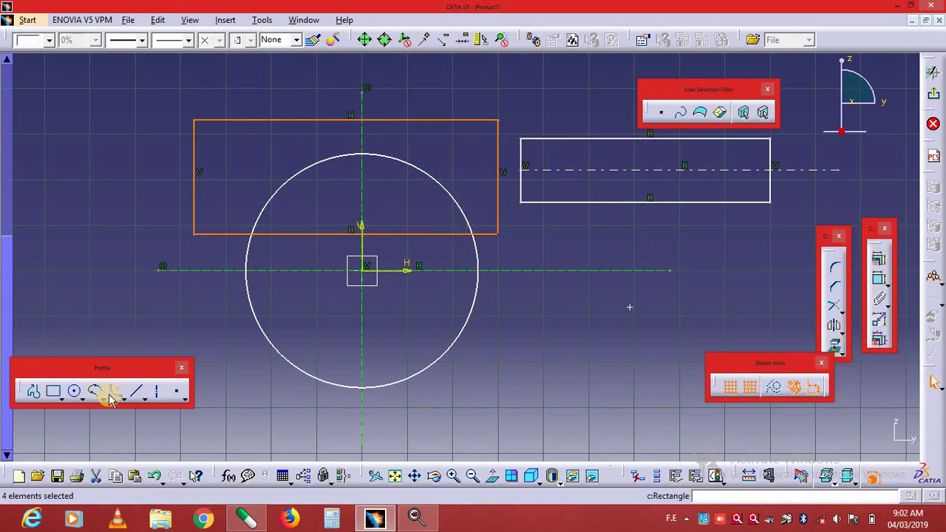
Create intersection points where the circle meets the rectangle's bottom edge.
click(184, 394)
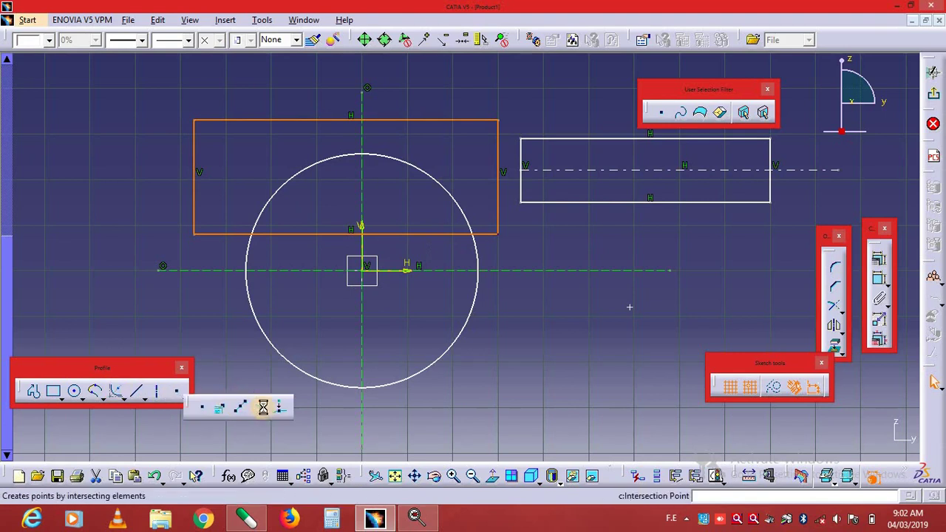
click(263, 409)
click(260, 220)
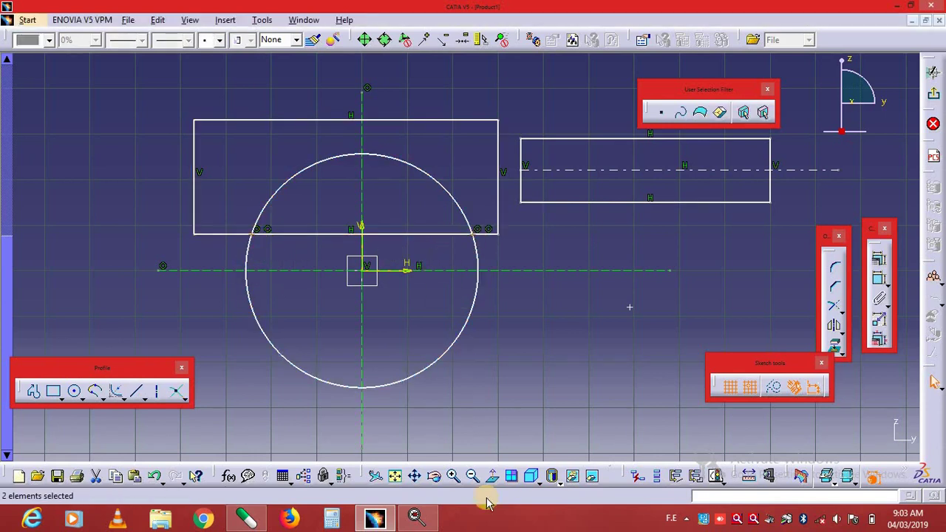
click(454, 477)
click(454, 477)
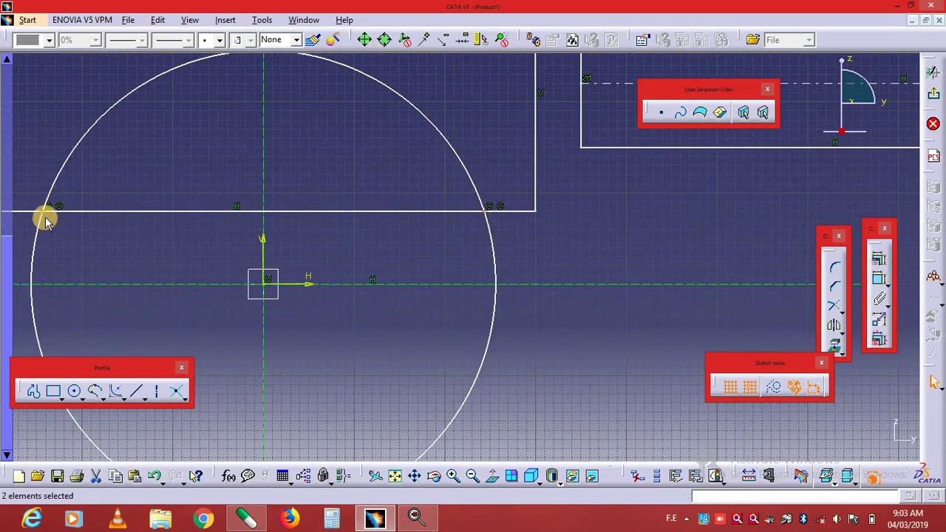
click(51, 221)
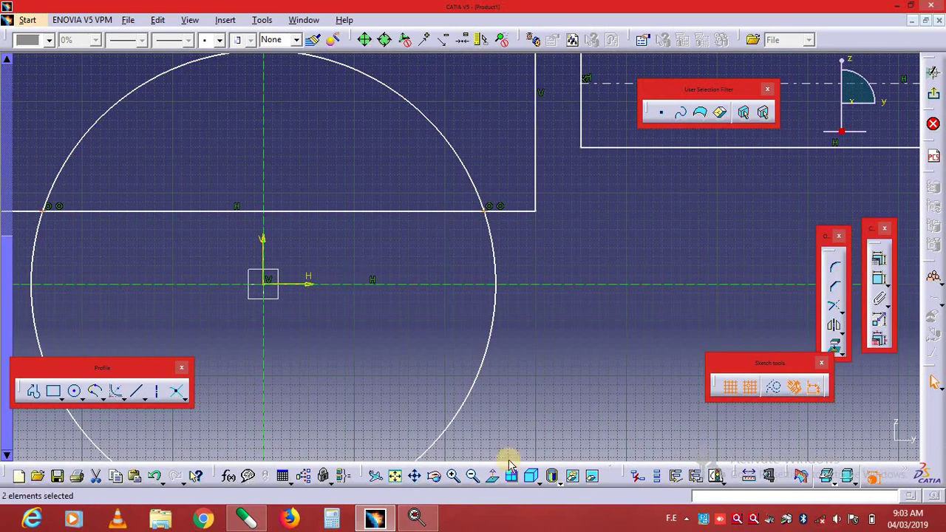
click(473, 479)
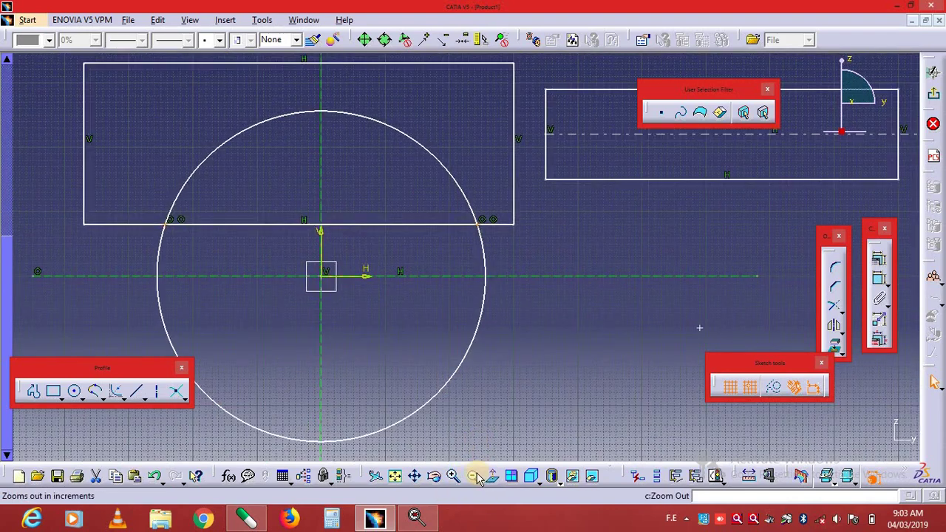
click(473, 479)
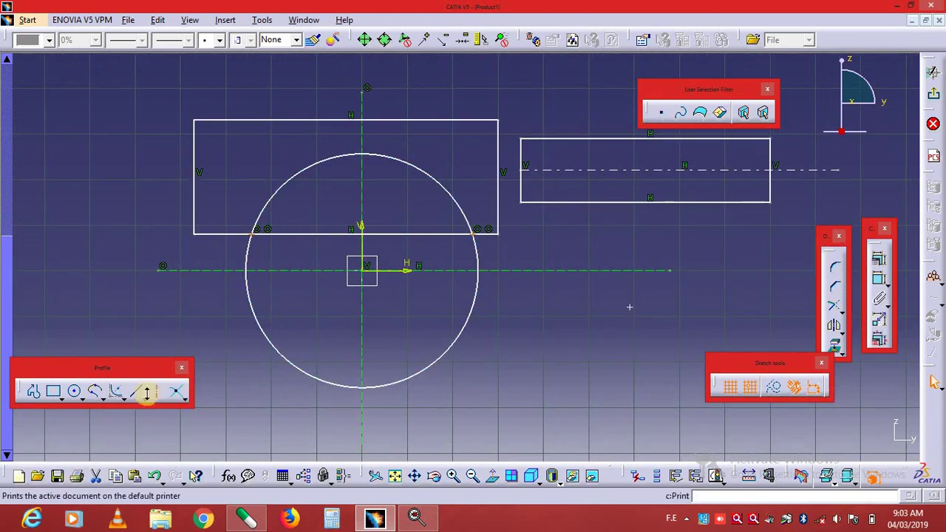
Draw a horizontal line beneath the circle.
click(138, 394)
click(276, 417)
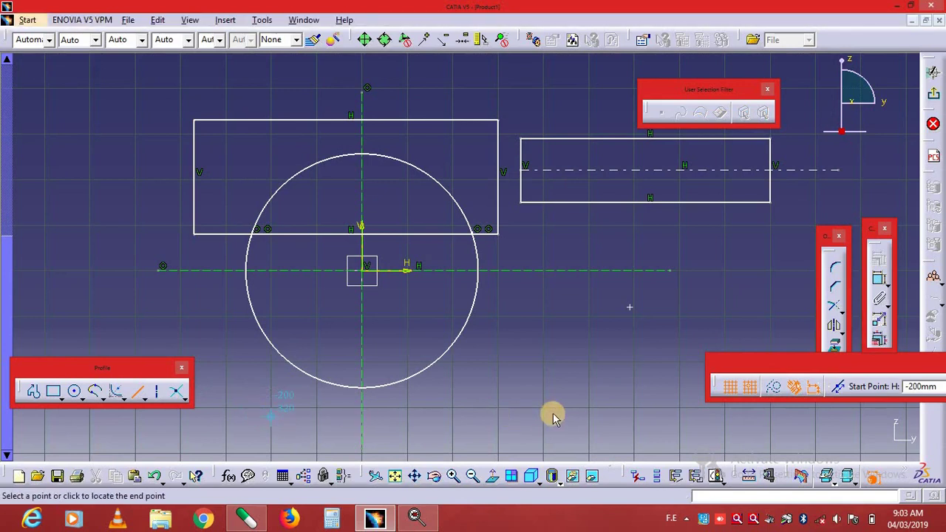
click(682, 419)
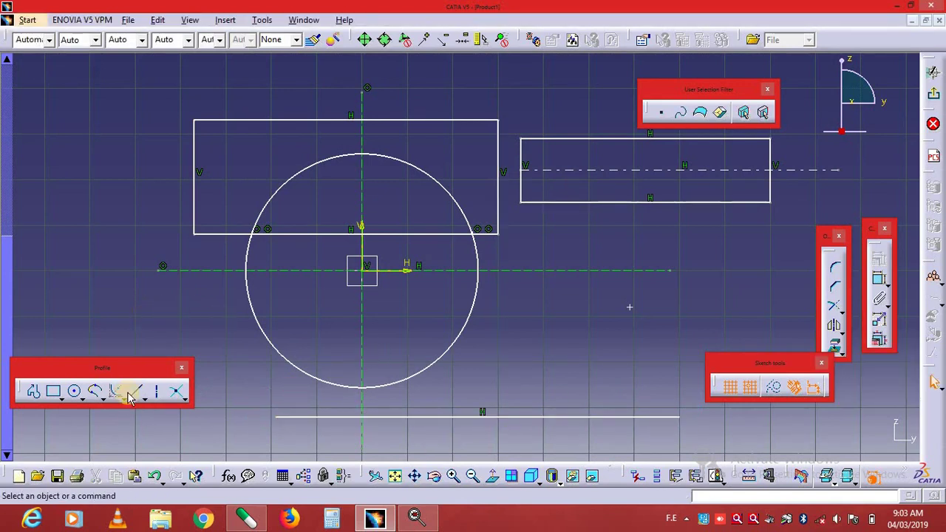
Place 5 equidistant points along the new line.
drag(187, 395, 250, 417)
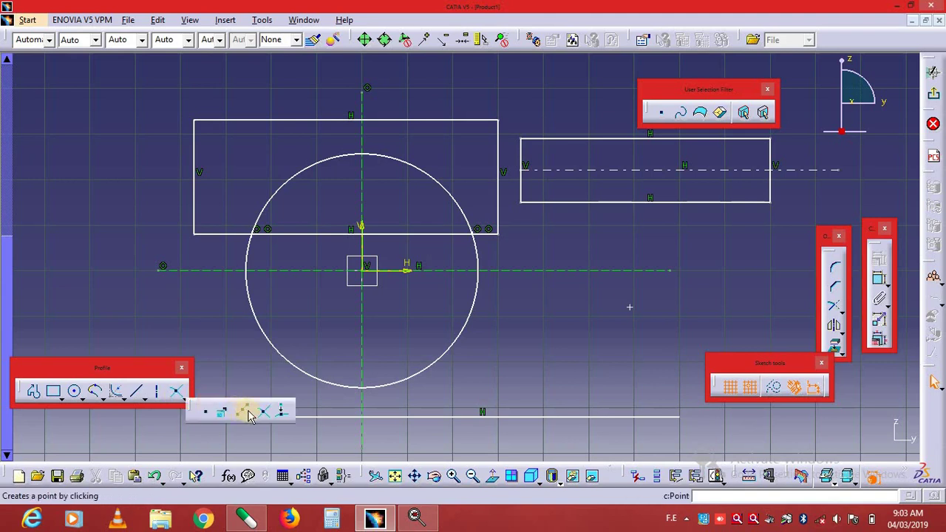
drag(249, 416, 235, 408)
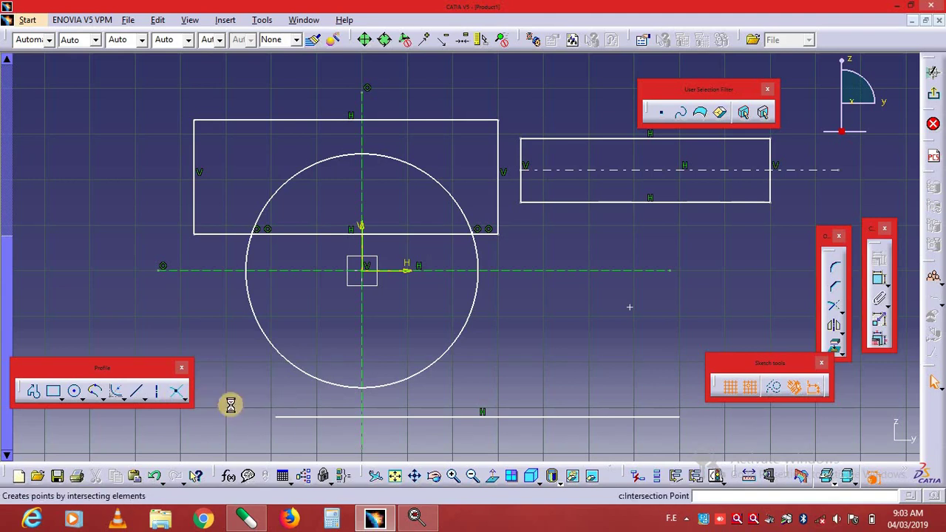
click(442, 428)
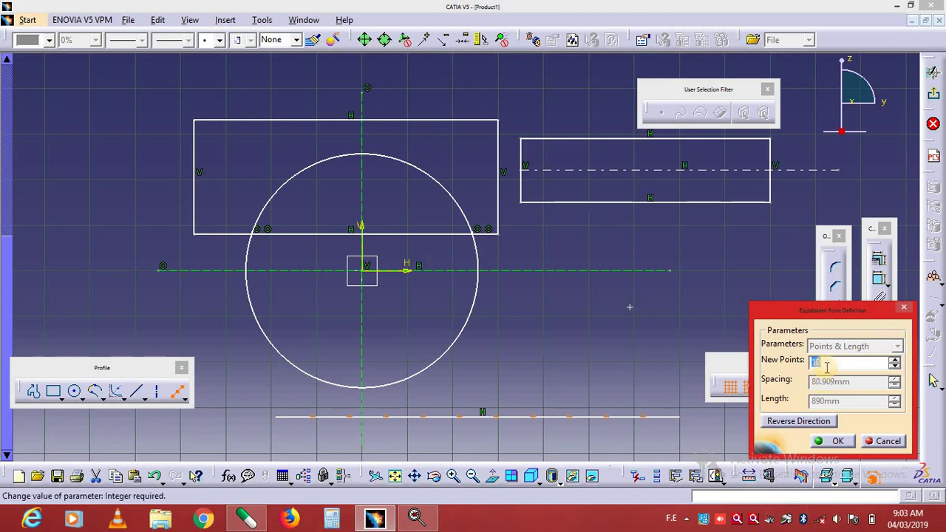
text(5)
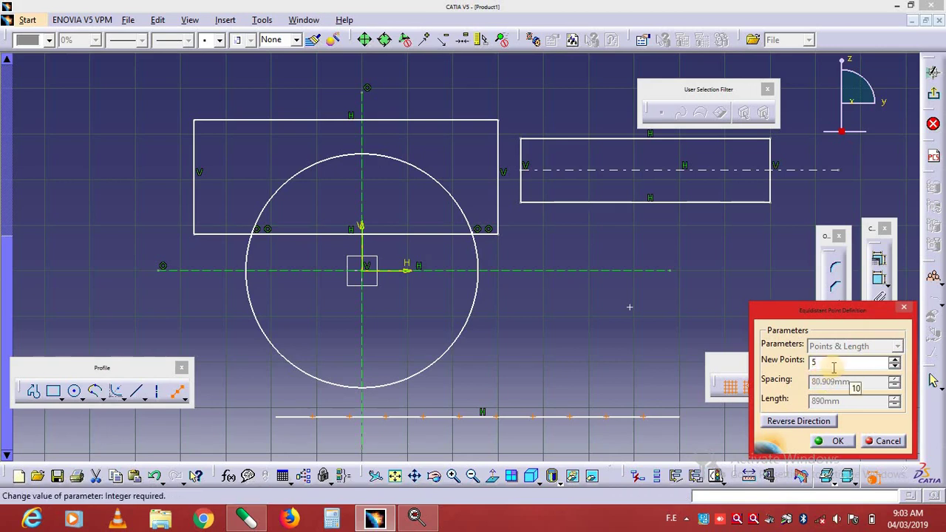
click(842, 440)
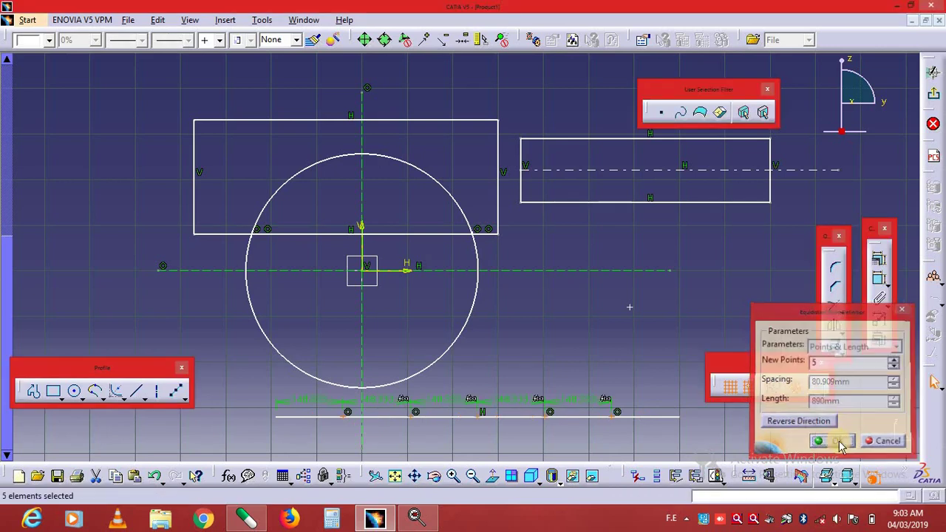